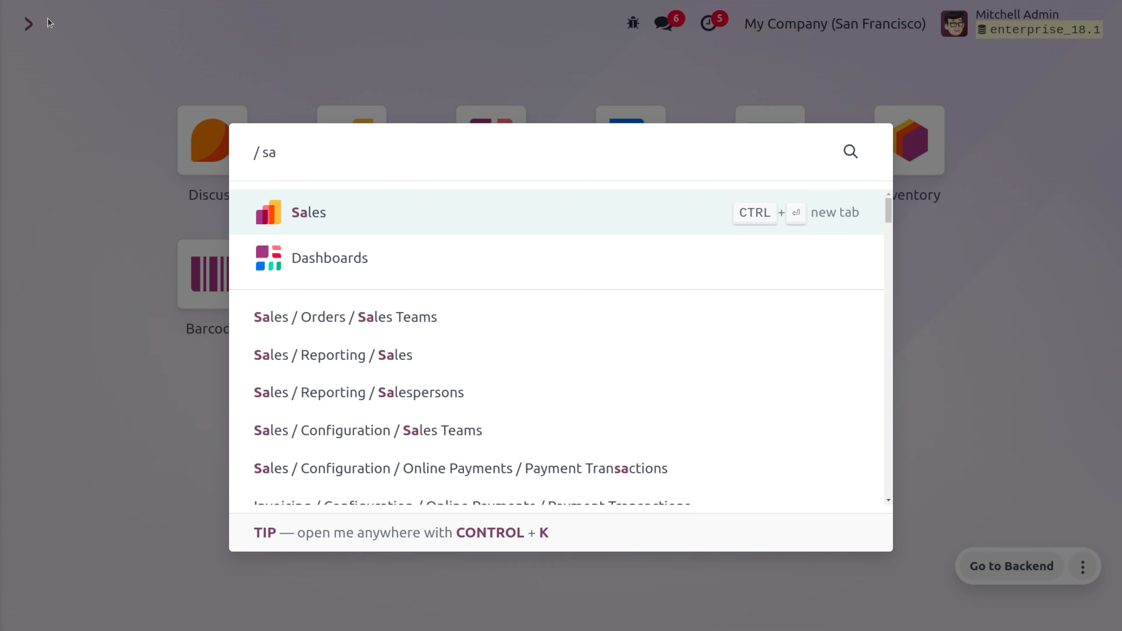
- Open the Sales app's settings and check the Product Packagings option in the product catalog section
{"action": "key", "text": "Return"}
{"action": "left_click", "coordinate": [462, 26]}
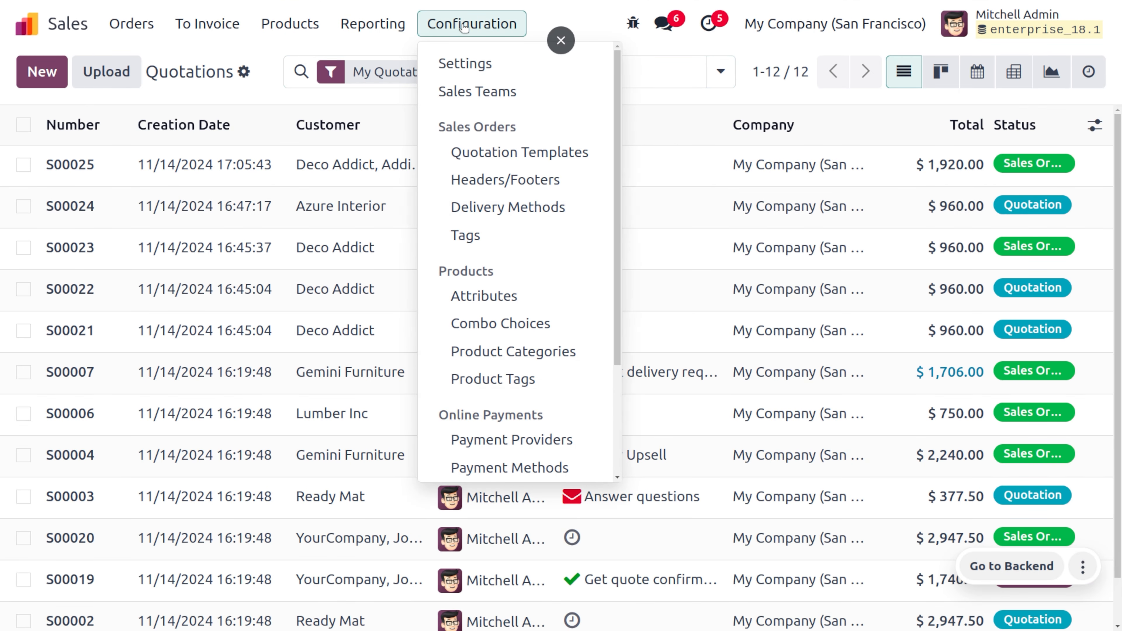
{"action": "left_click", "coordinate": [473, 62]}
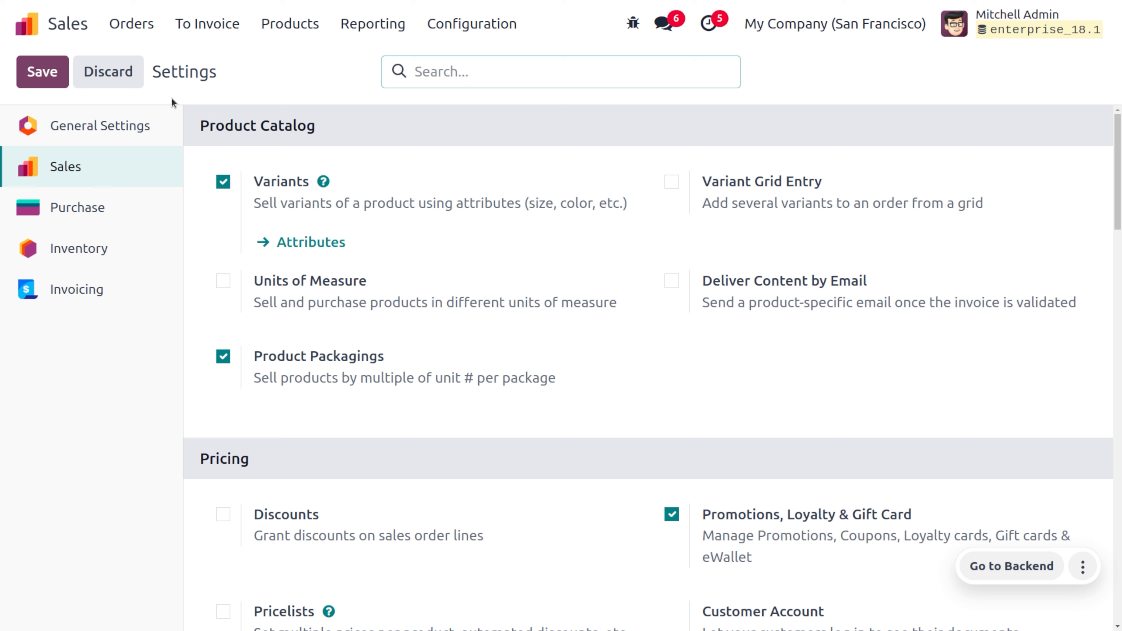
- Open the Note Book product from the Sales product list and set its sales price to $10
{"action": "left_click", "coordinate": [302, 18]}
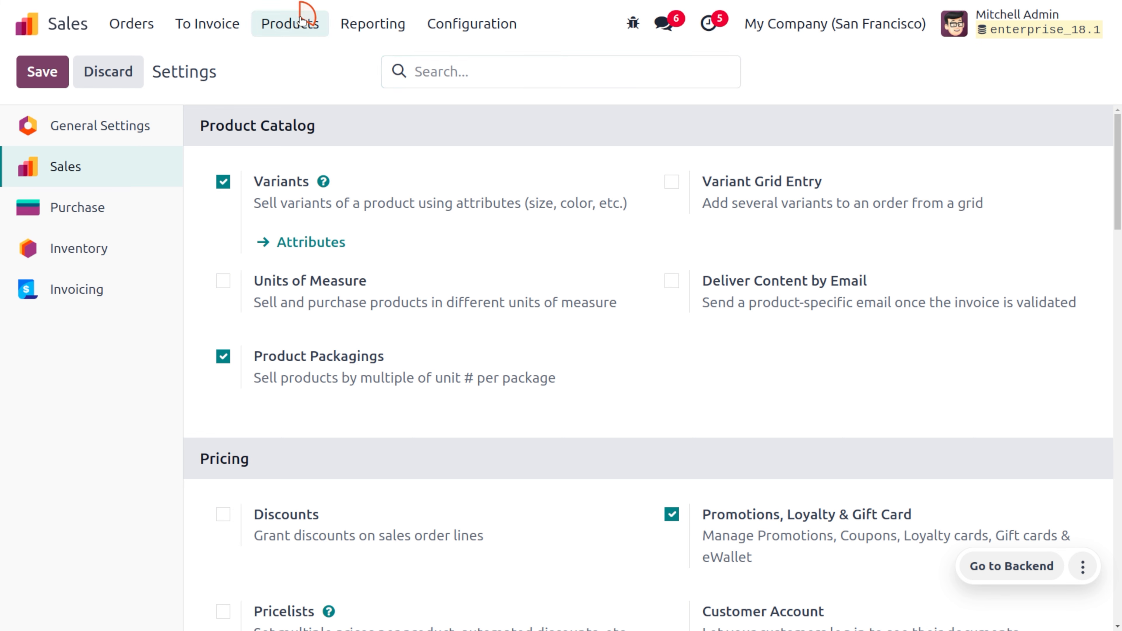
{"action": "left_click", "coordinate": [308, 70]}
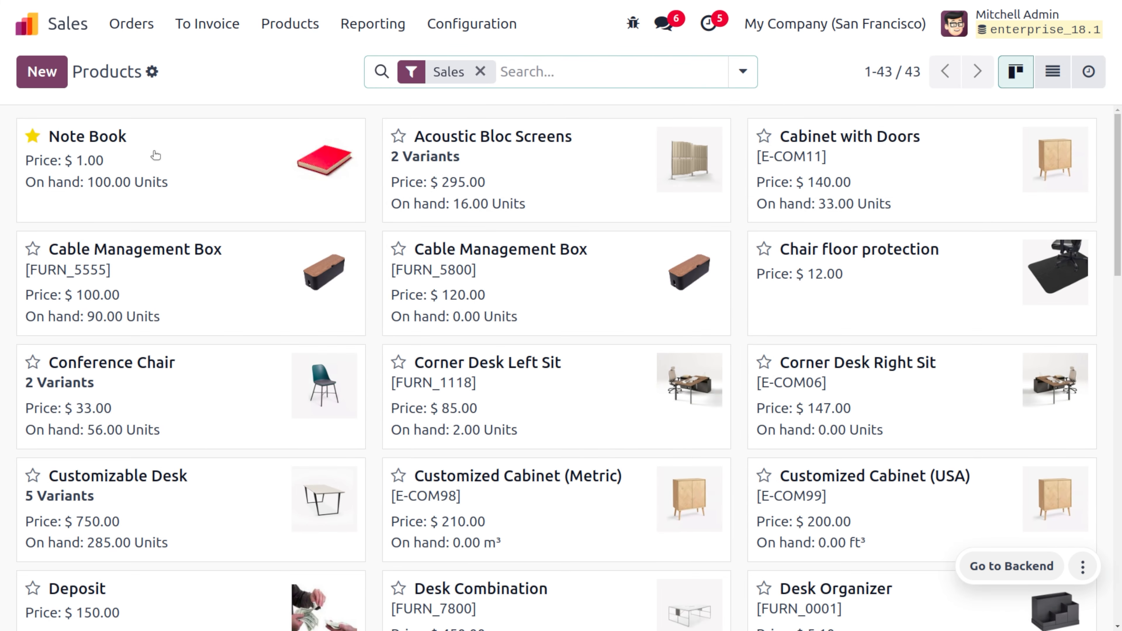
{"action": "left_click", "coordinate": [155, 154]}
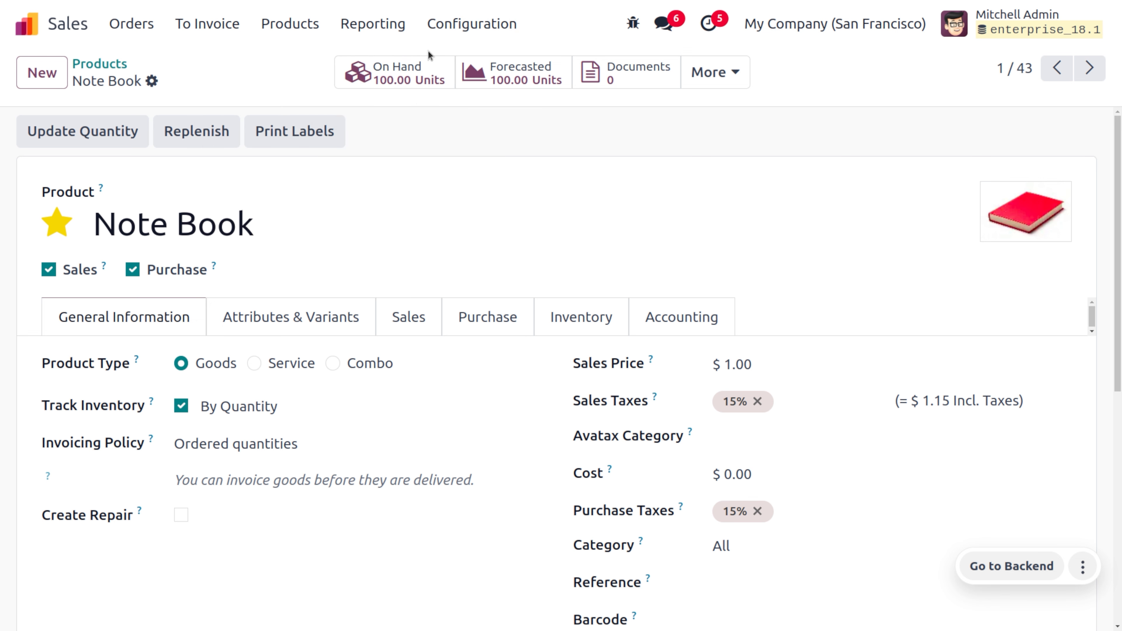
{"action": "left_click", "coordinate": [762, 366]}
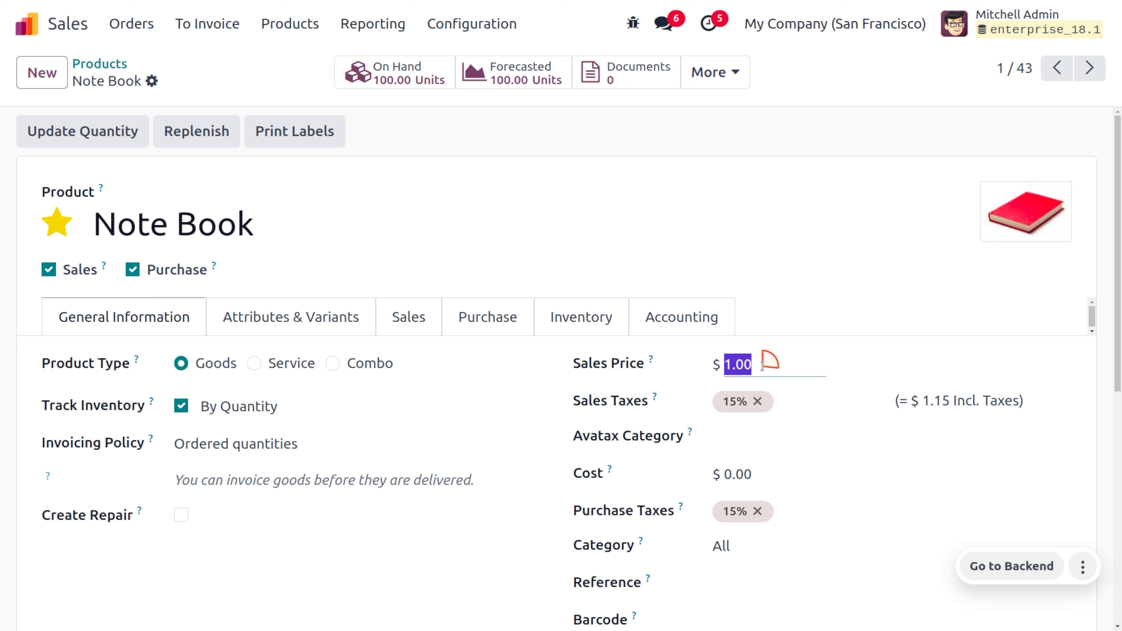
{"action": "type", "text": "10"}
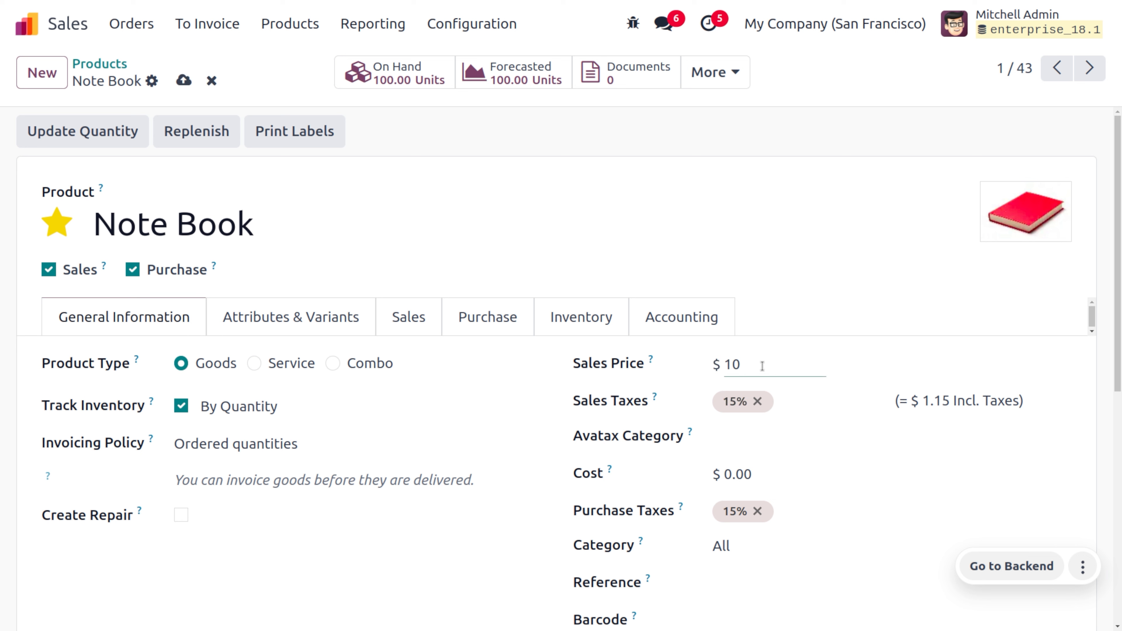
{"action": "left_click", "coordinate": [869, 143]}
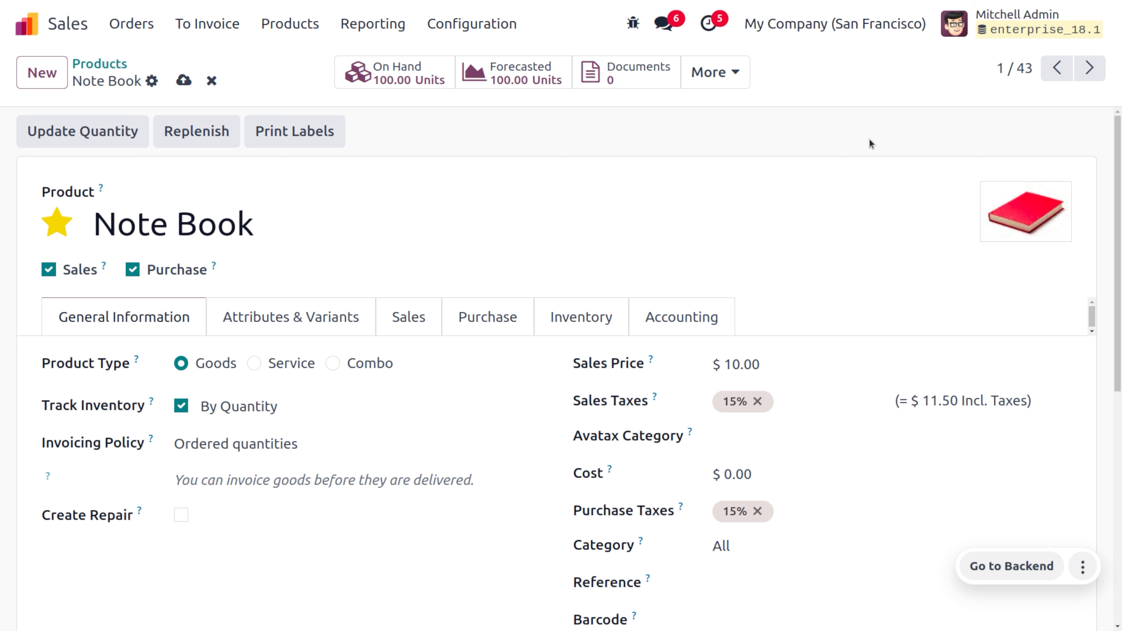
- Review the packaging lines in the Note Book's inventory details and save the product
{"action": "left_click", "coordinate": [556, 325]}
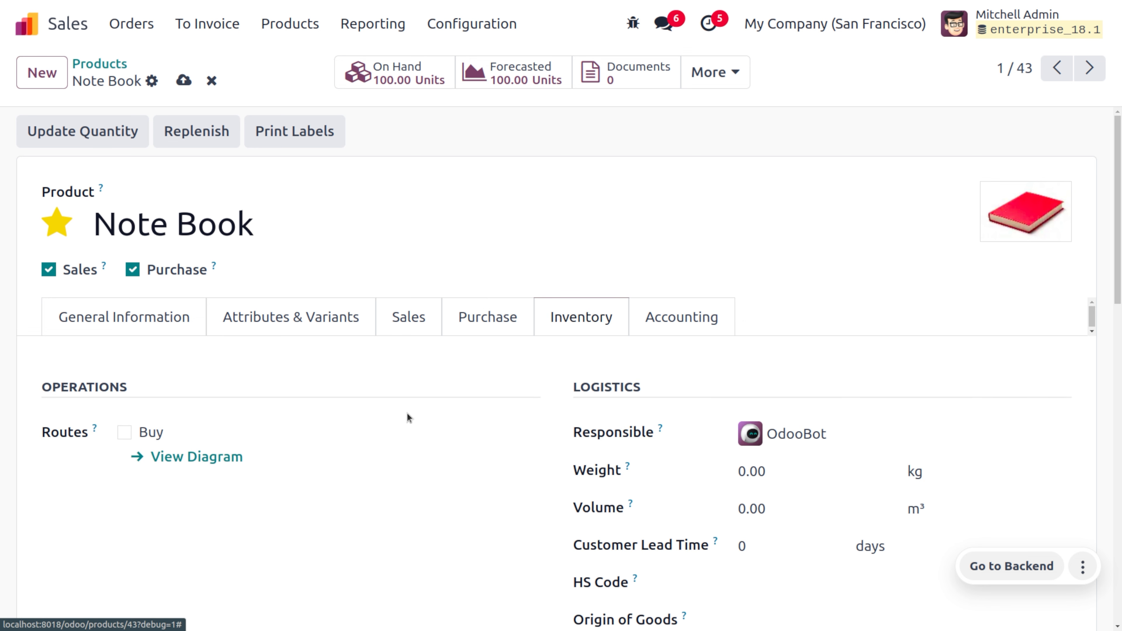
{"action": "scroll", "coordinate": [400, 416], "scroll_direction": "down", "scroll_amount": 8}
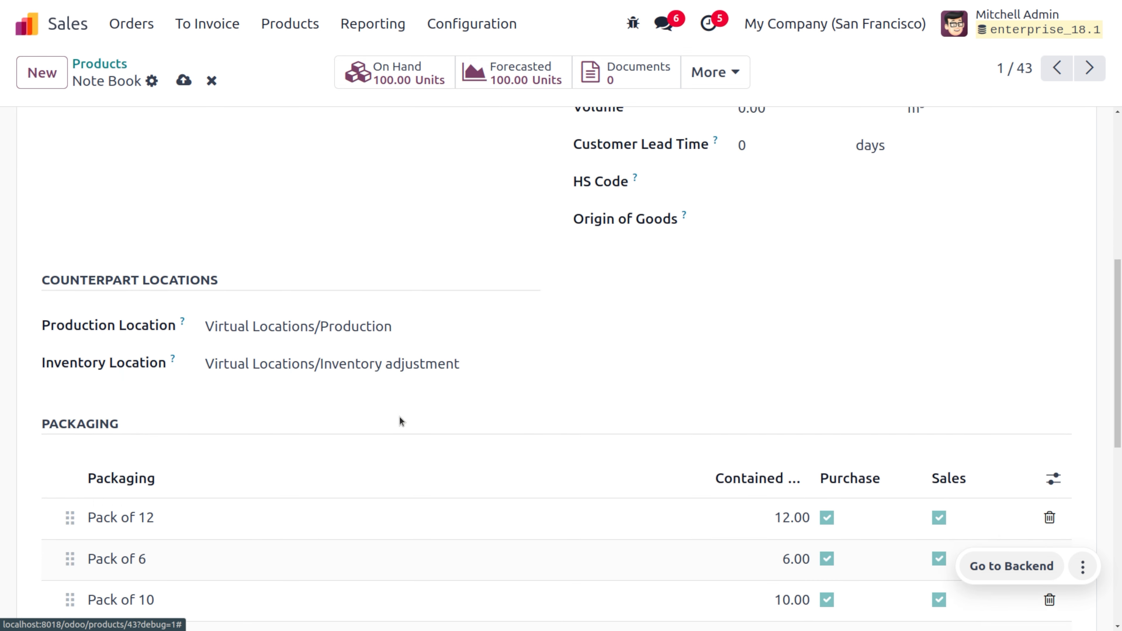
{"action": "scroll", "coordinate": [400, 417], "scroll_direction": "down", "scroll_amount": 3}
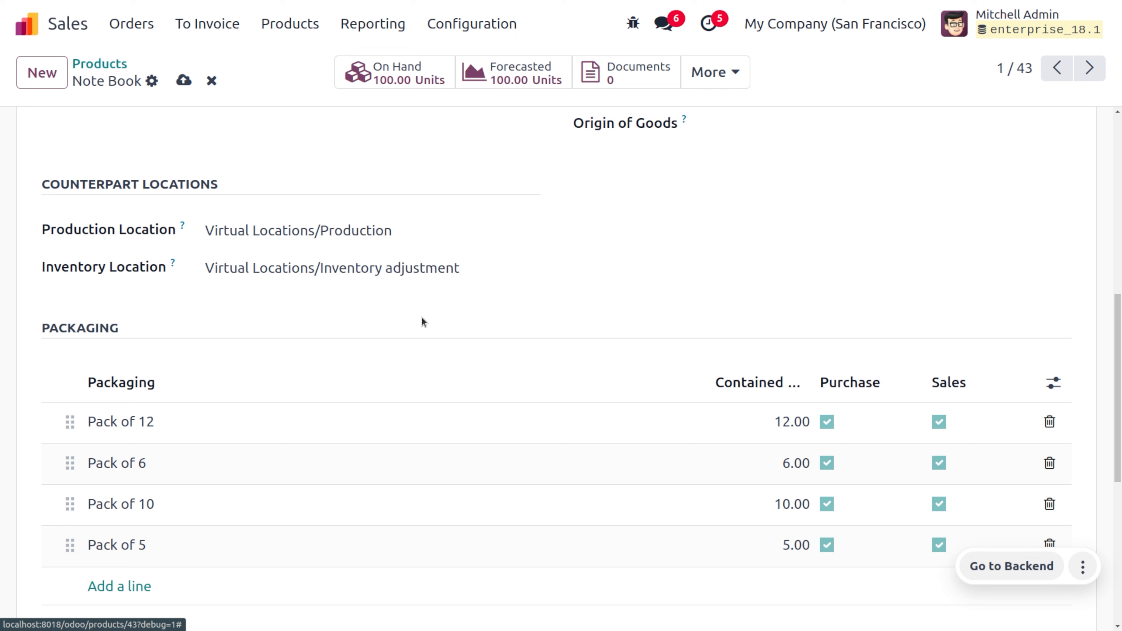
{"action": "left_click", "coordinate": [181, 80]}
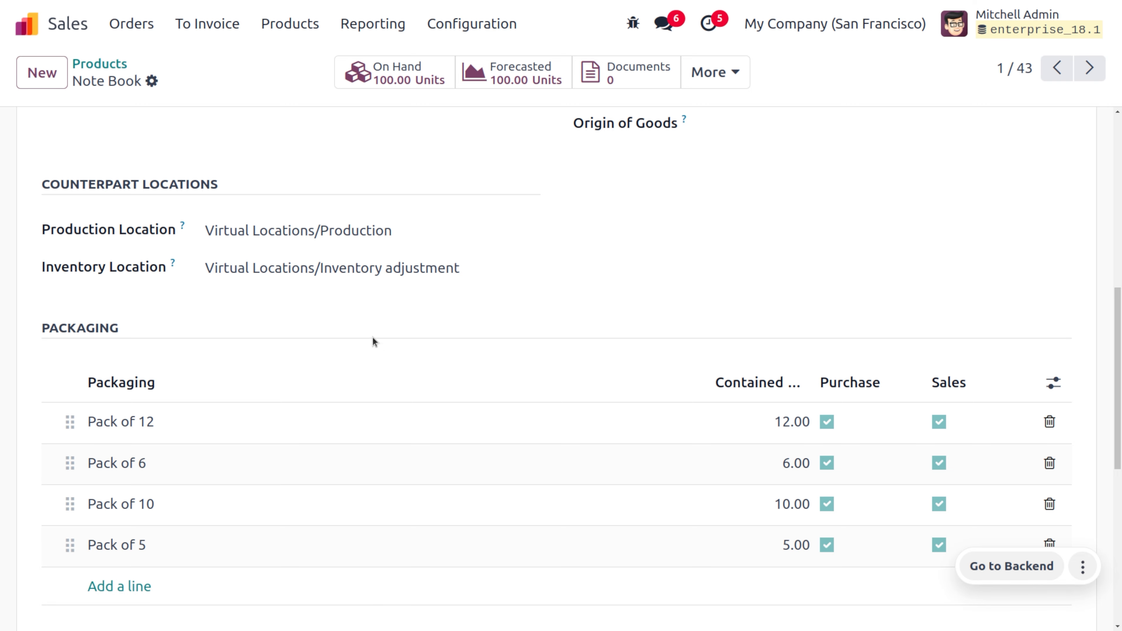
{"action": "scroll", "coordinate": [372, 337], "scroll_direction": "up", "scroll_amount": 10}
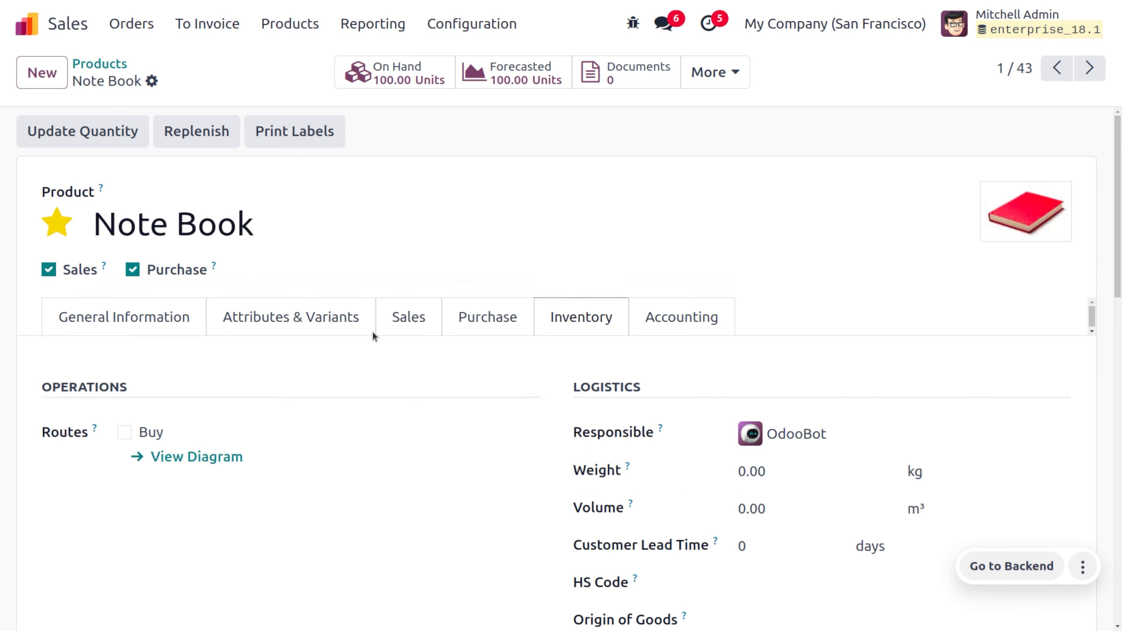
- Create a new sales quotation with Azure Interior as the customer
{"action": "left_click", "coordinate": [134, 30]}
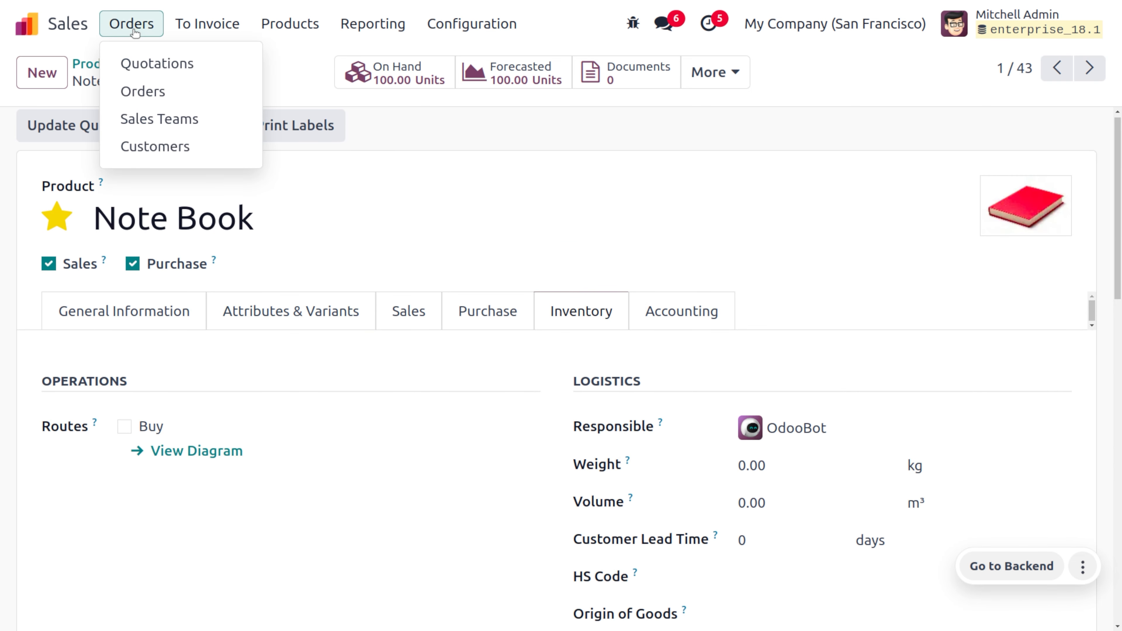
{"action": "left_click", "coordinate": [155, 64]}
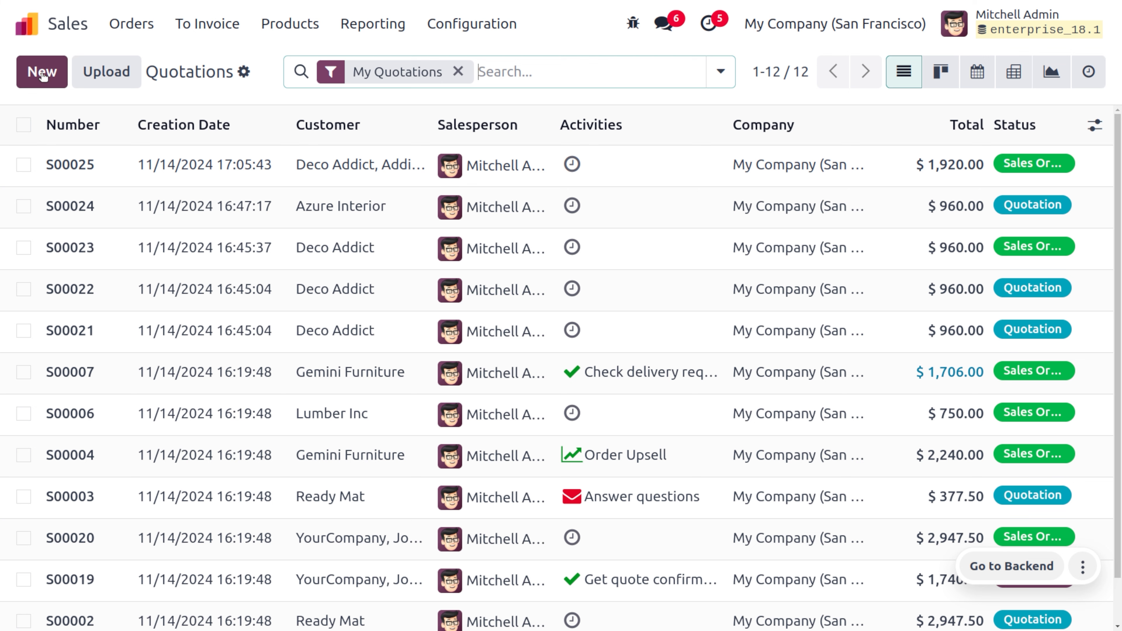
{"action": "left_click", "coordinate": [43, 75]}
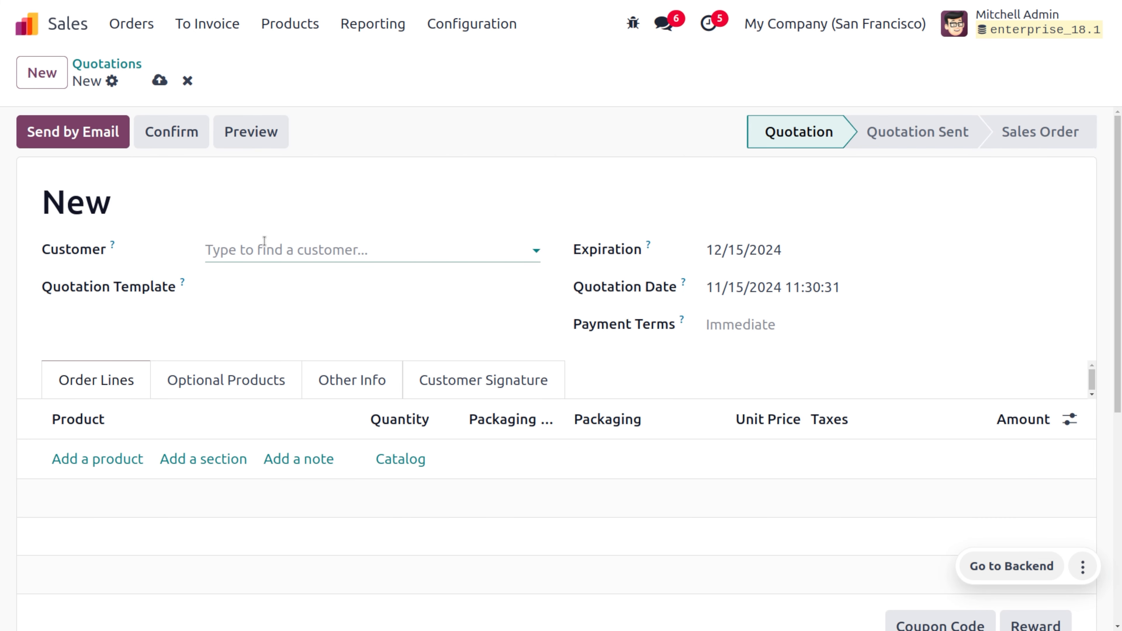
{"action": "left_click", "coordinate": [265, 240]}
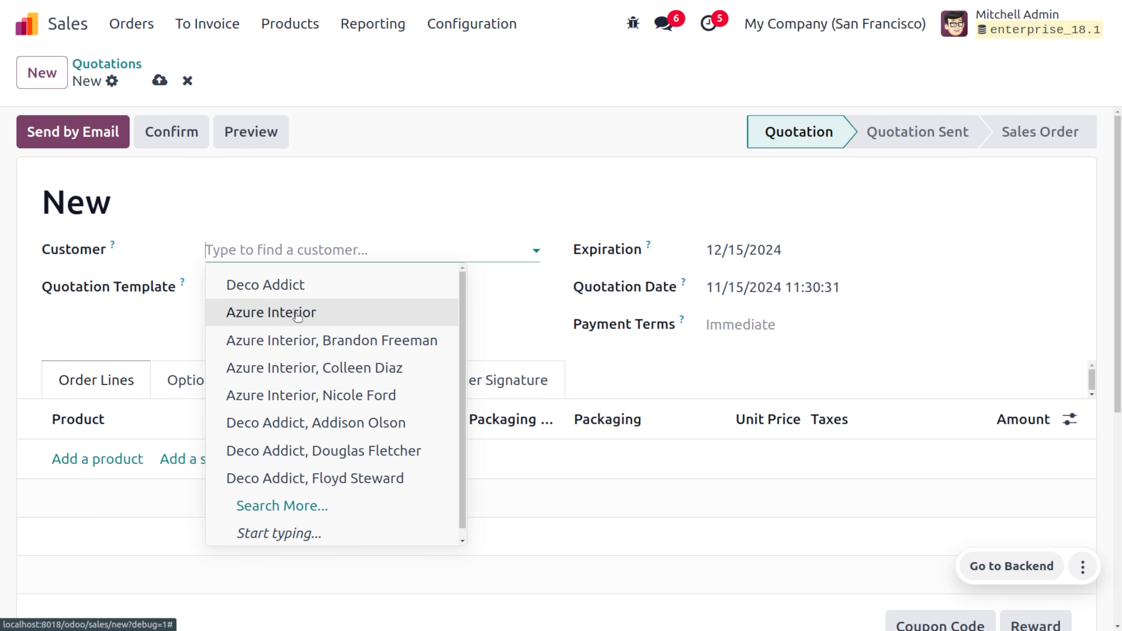
{"action": "left_click", "coordinate": [297, 316]}
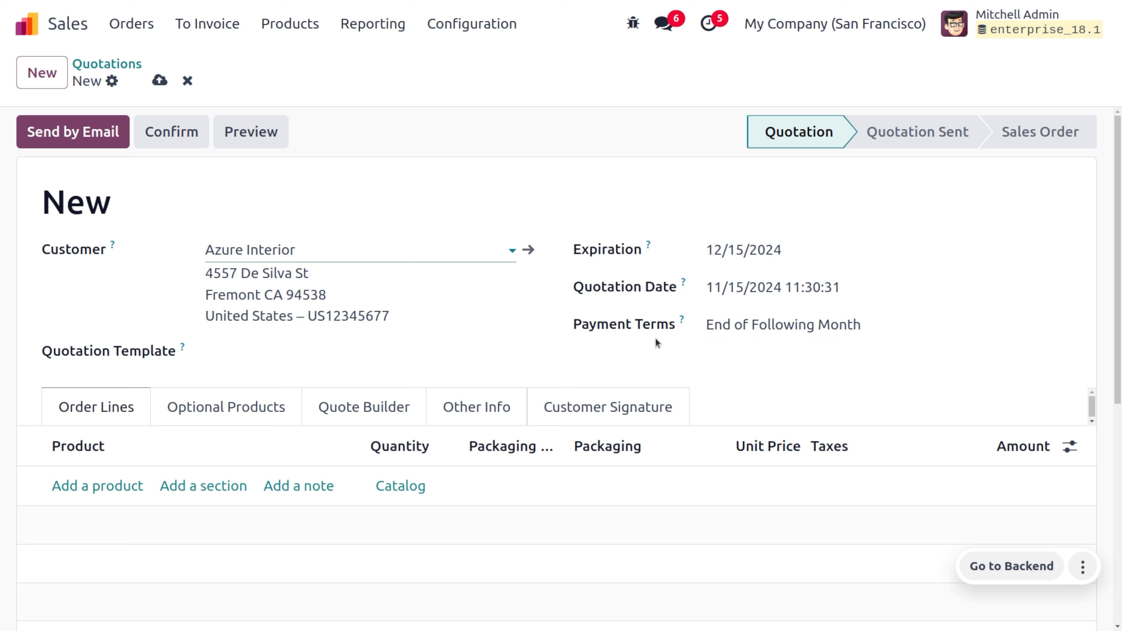
- Add Note Book as an order line and widen the Packaging Quantity column to show its full heading
{"action": "left_click", "coordinate": [125, 490]}
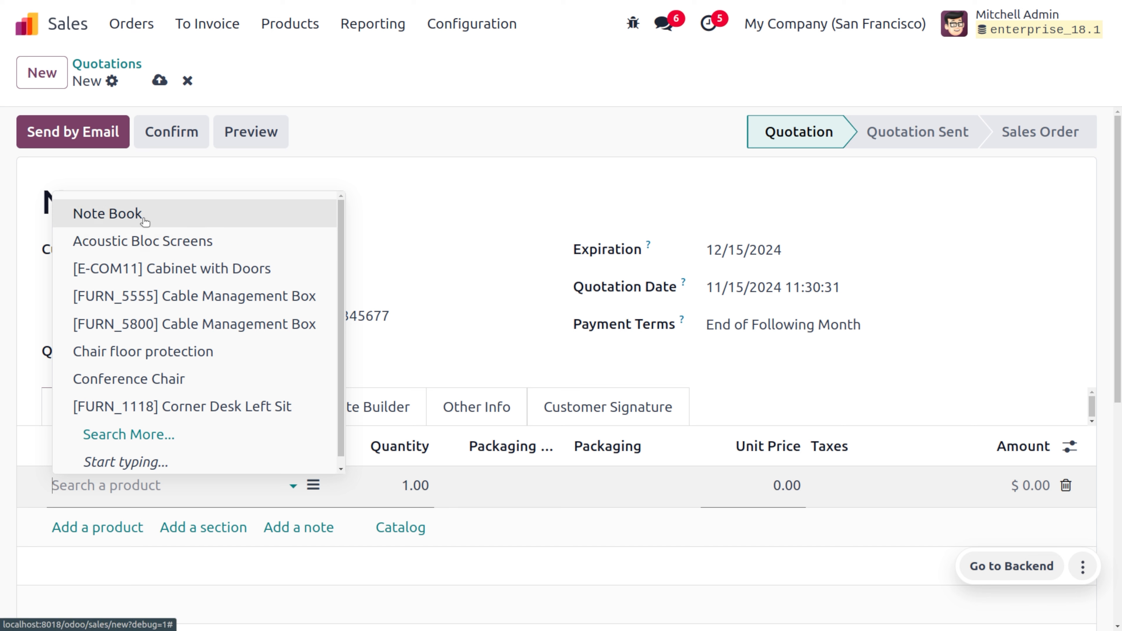
{"action": "left_click", "coordinate": [144, 220]}
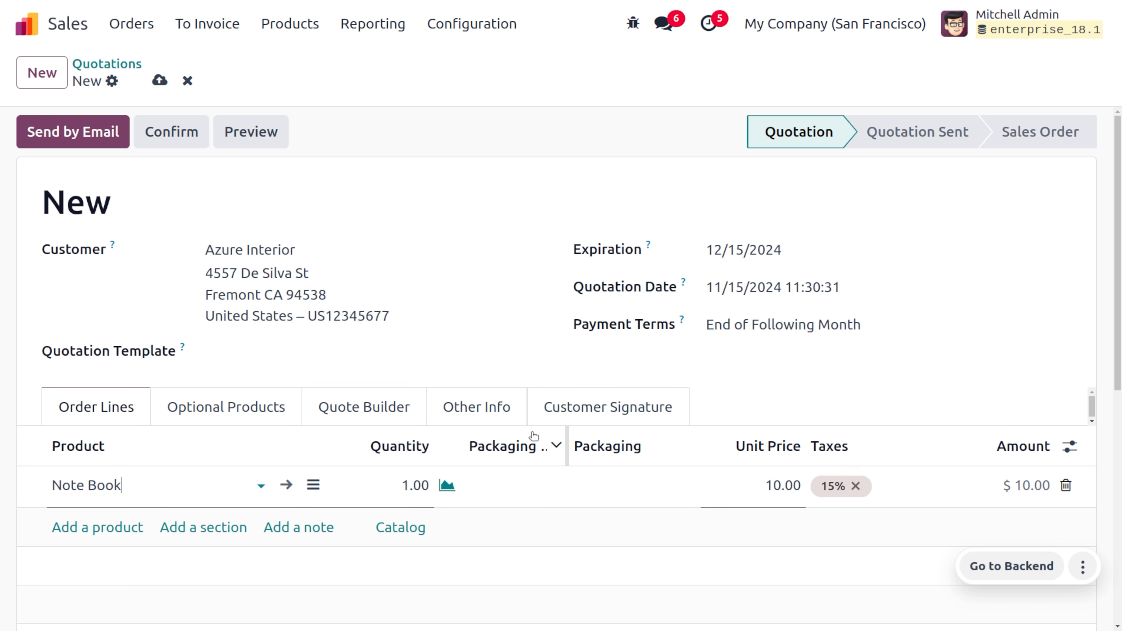
{"action": "left_click_drag", "start_coordinate": [567, 439], "coordinate": [634, 439]}
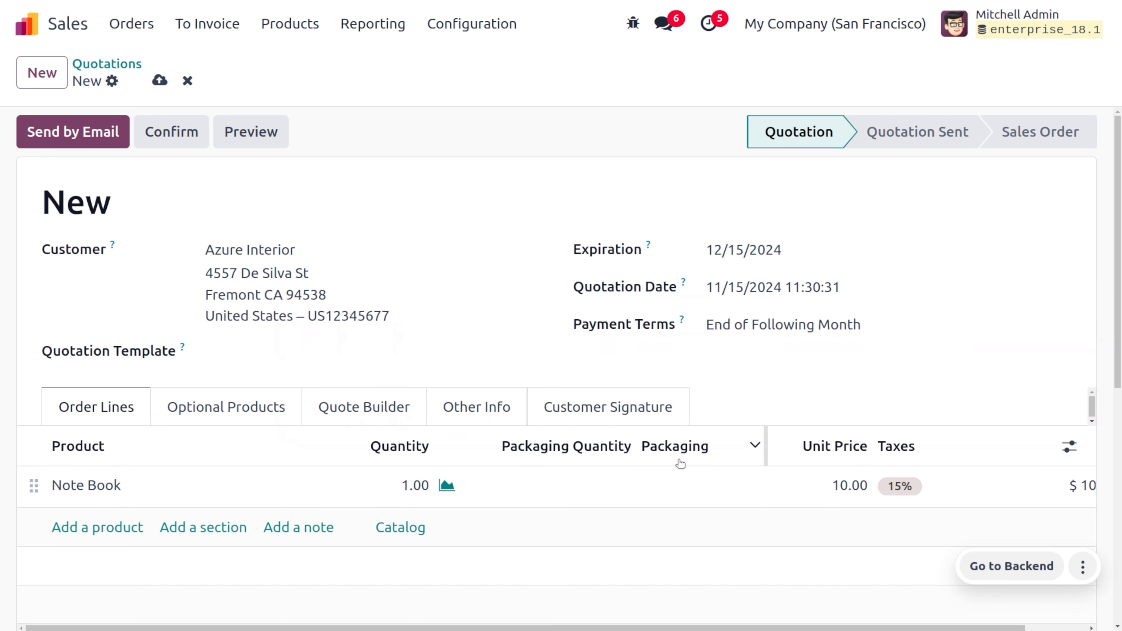
- Set the Note Book line's quantity to 5 and apply it to update the packaging
{"action": "left_click", "coordinate": [420, 490]}
{"action": "type", "text": "5"}
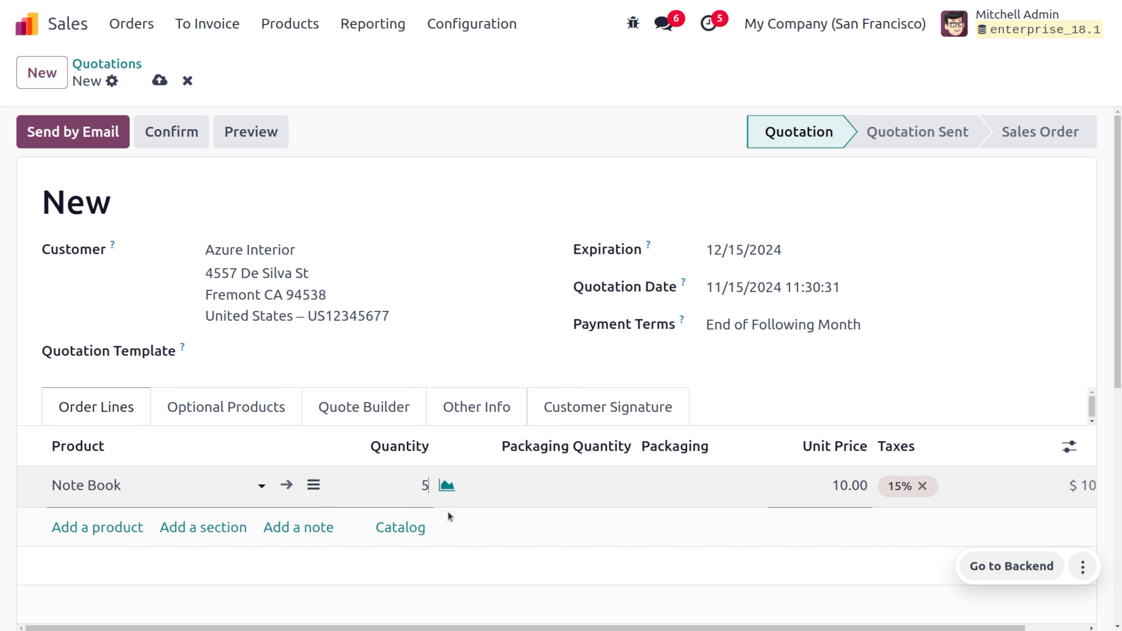
{"action": "left_click", "coordinate": [555, 609]}
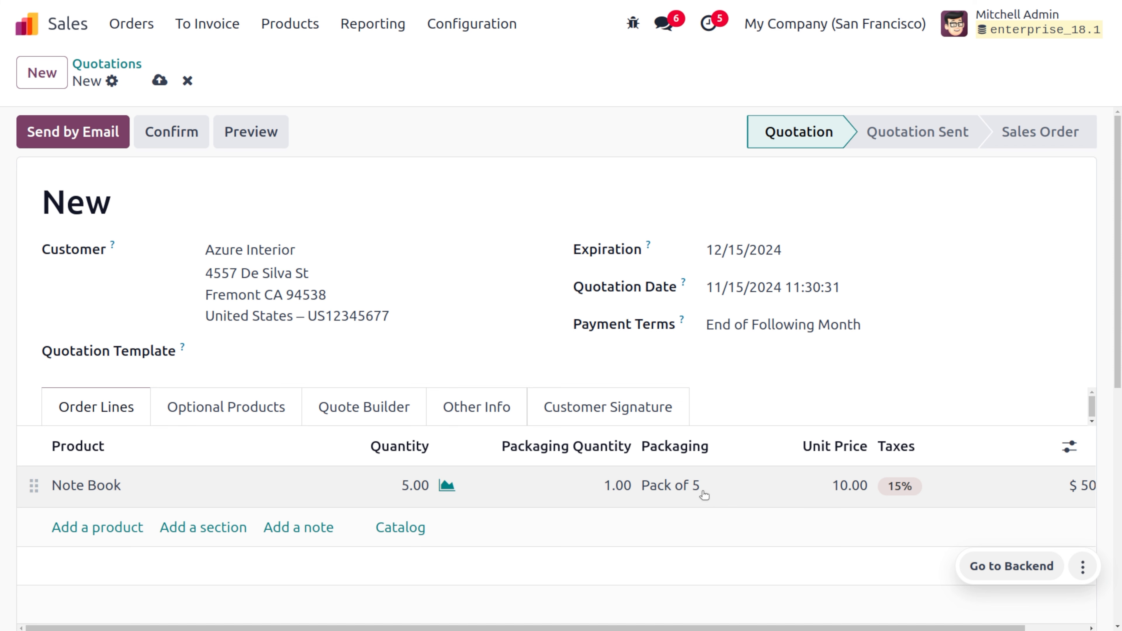
- Change the Note Book line's quantity to 100 and check its packaging quantity
{"action": "left_click", "coordinate": [404, 493]}
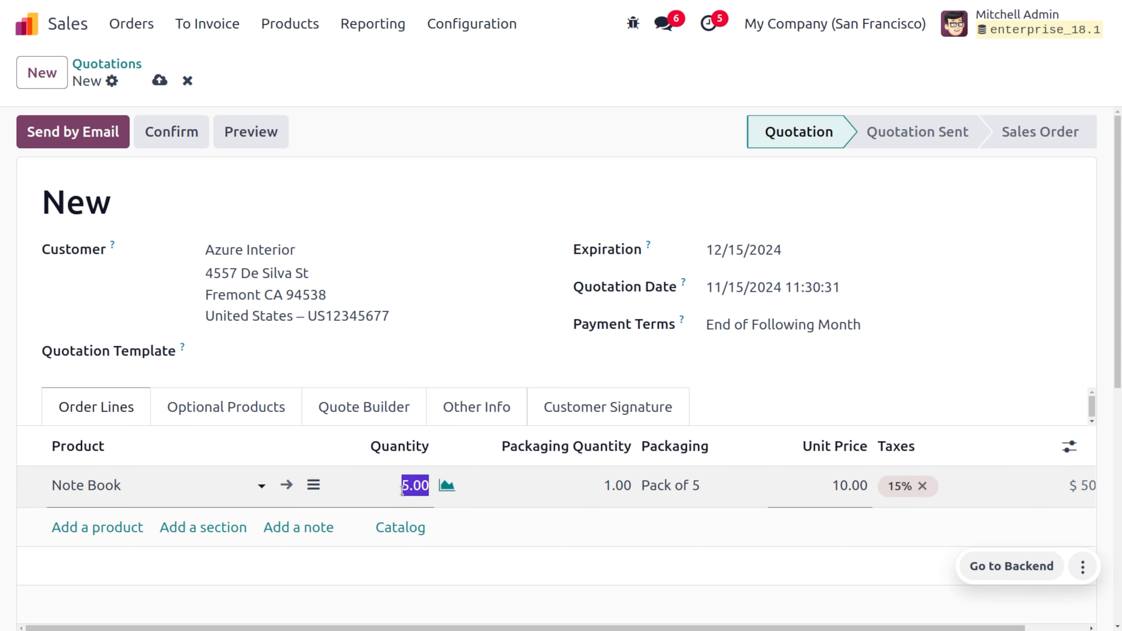
{"action": "type", "text": "10"}
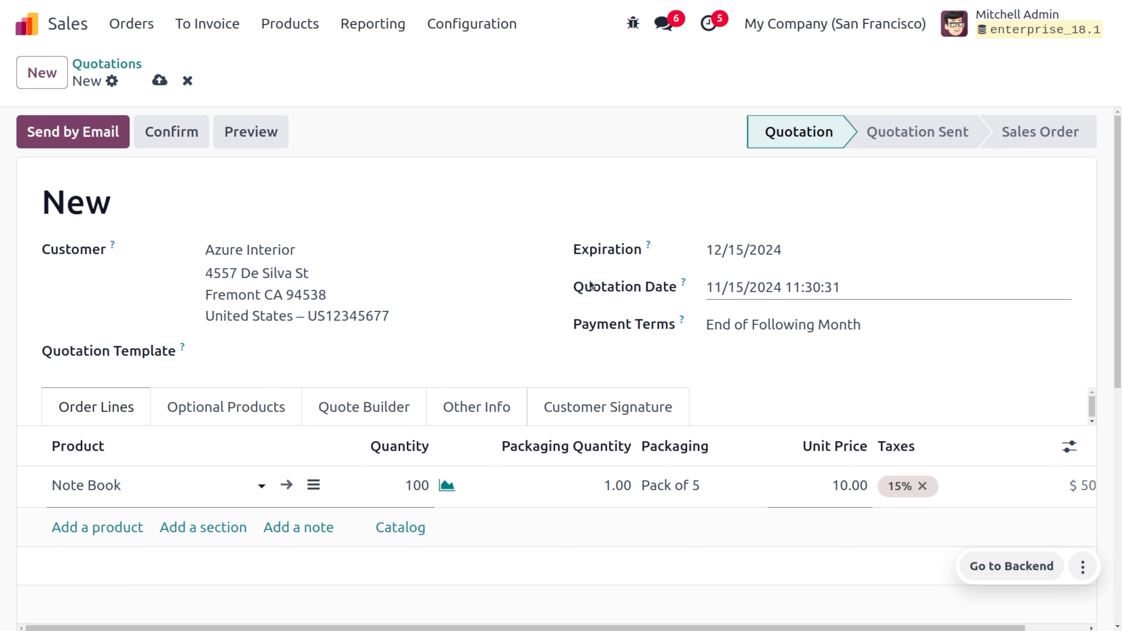
{"action": "left_click", "coordinate": [935, 194]}
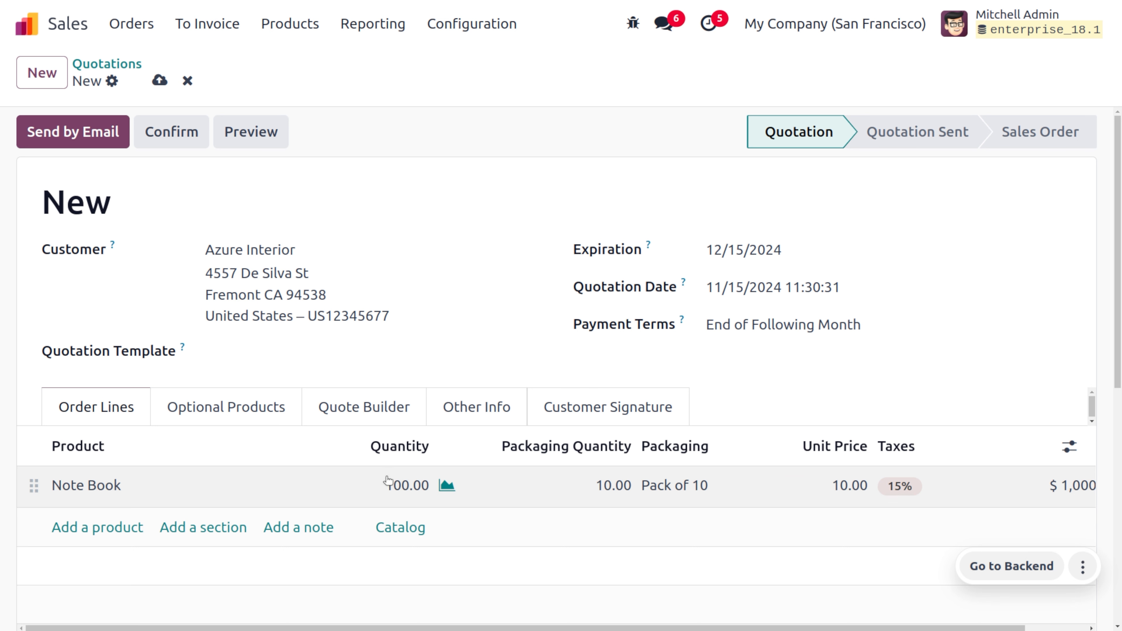
{"action": "left_click", "coordinate": [607, 486]}
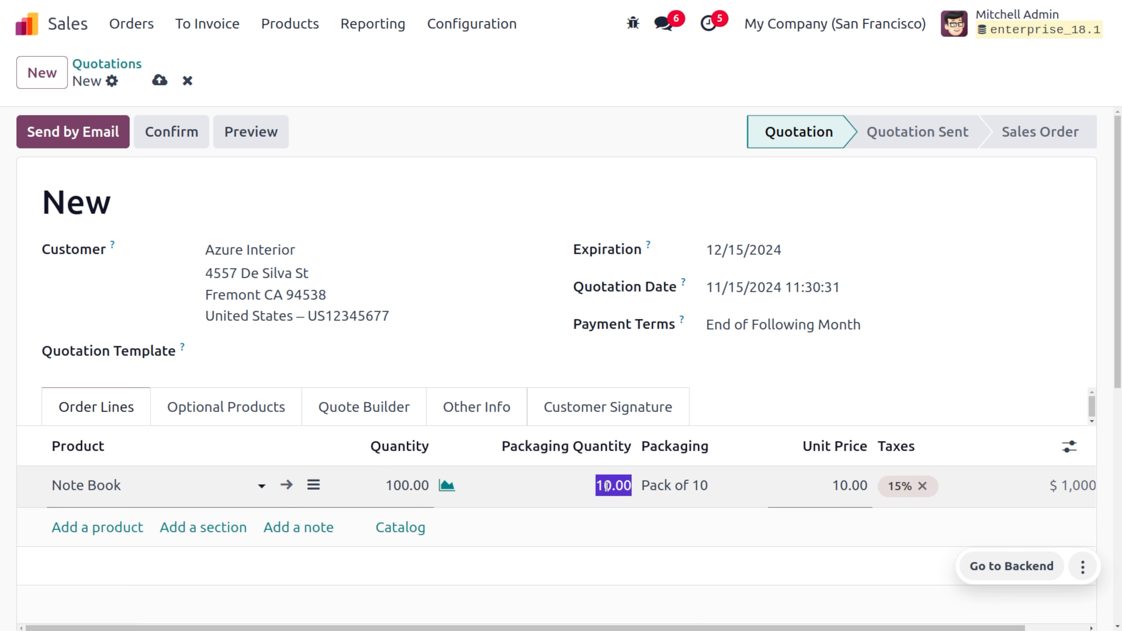
- Set the ordered quantity of the Note Book line to 6
{"action": "left_click", "coordinate": [392, 486]}
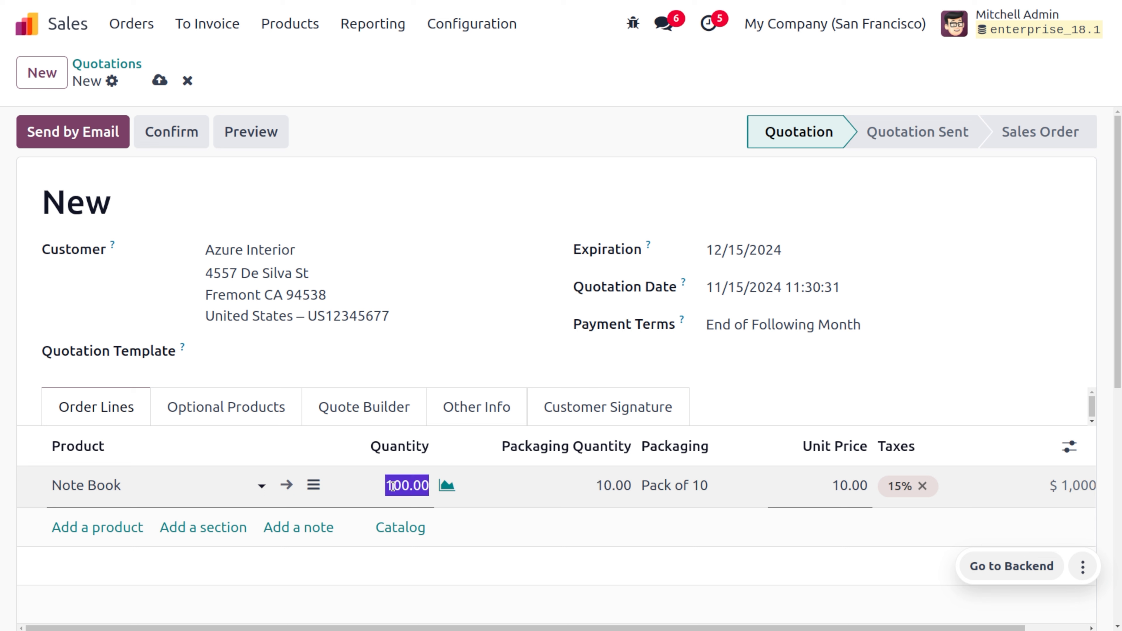
{"action": "type", "text": "6"}
{"action": "left_click", "coordinate": [495, 574]}
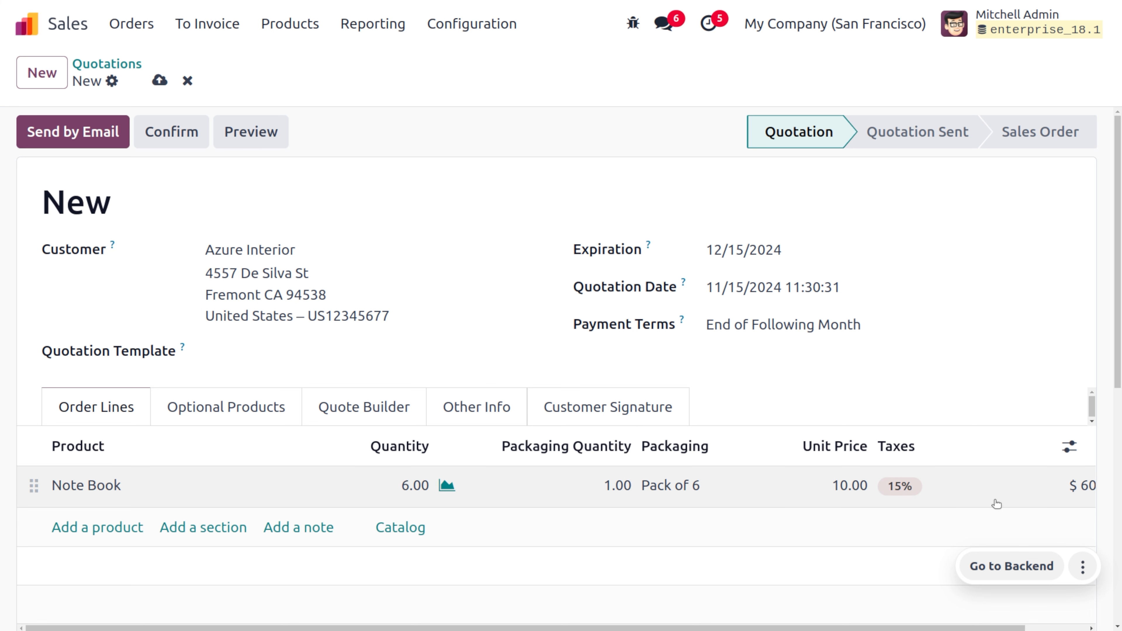
- Confirm the quotation as a sales order and validate its delivery order, accepting the SMS text message confirmation
{"action": "left_click", "coordinate": [176, 132]}
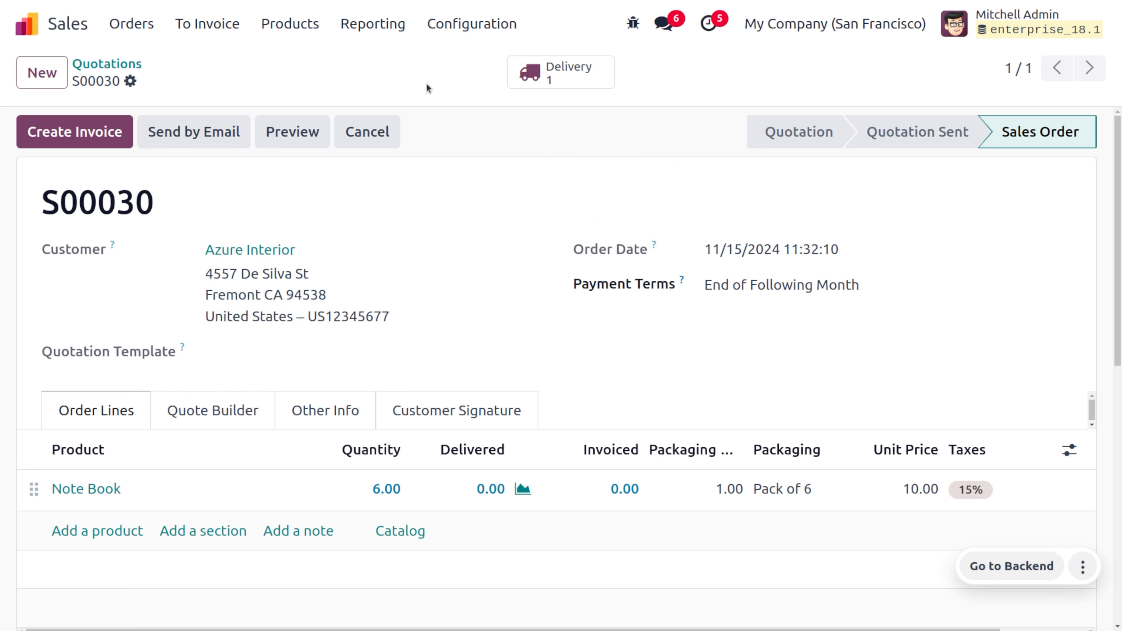
{"action": "left_click", "coordinate": [557, 88]}
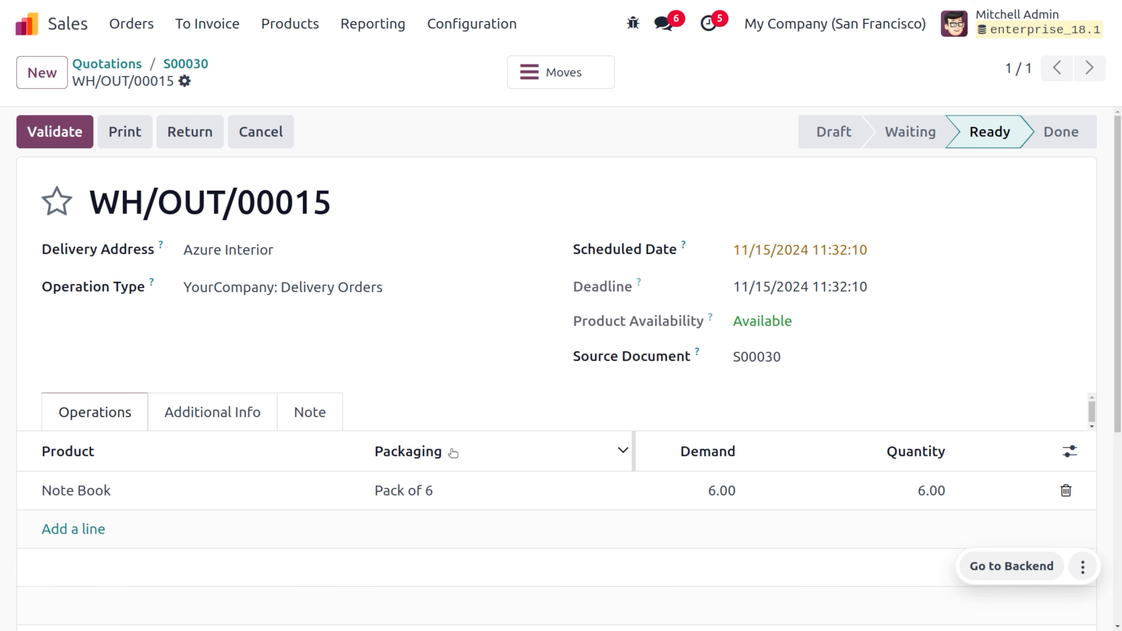
{"action": "mouse_move", "coordinate": [450, 451]}
{"action": "left_click", "coordinate": [61, 135]}
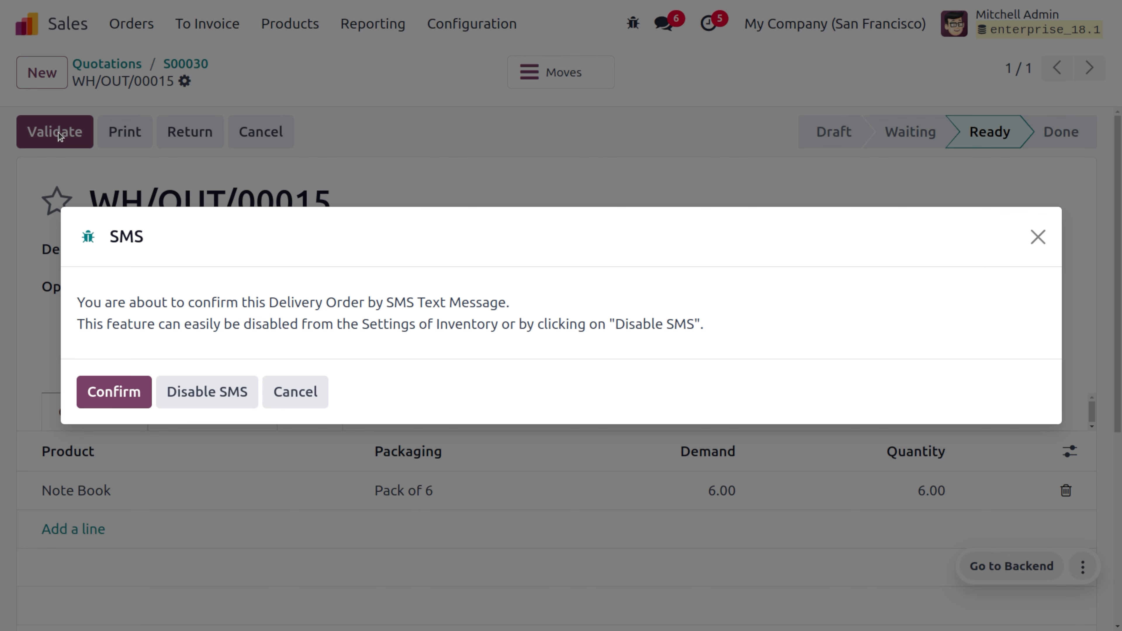
{"action": "left_click", "coordinate": [128, 392]}
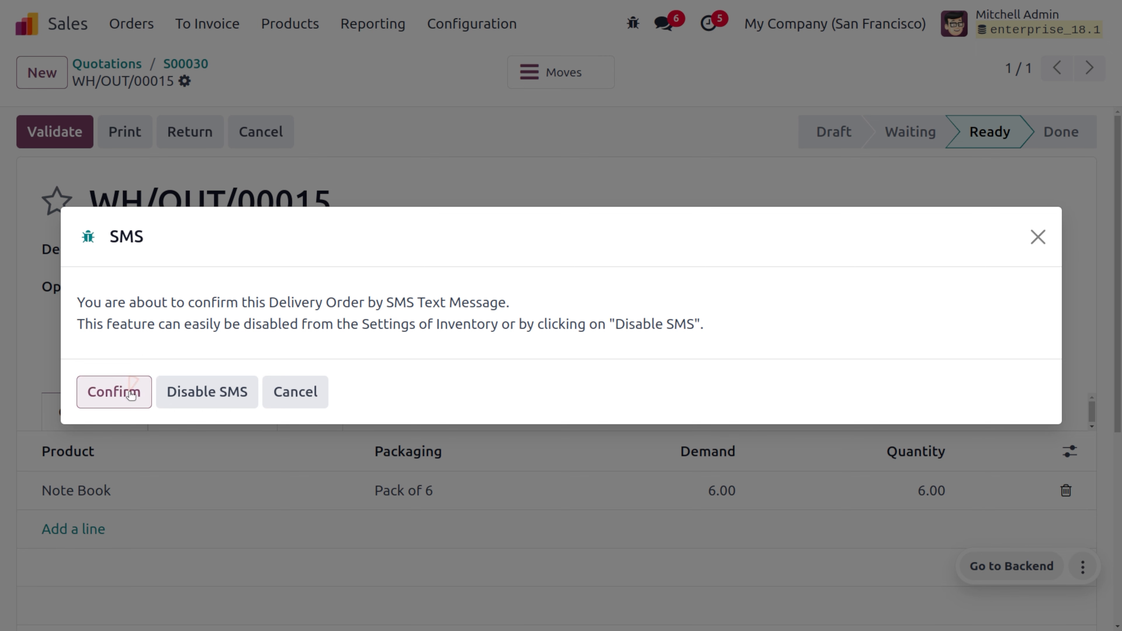